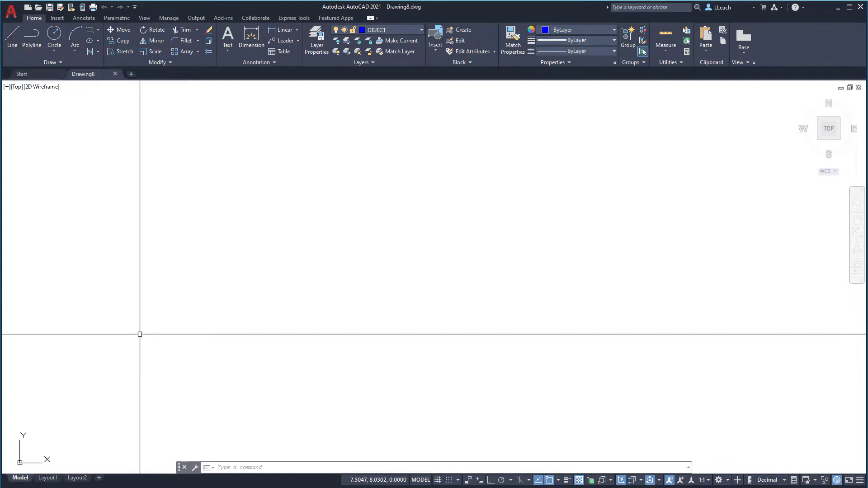
- Draw the outline's horizontal base line from the origin 0,0 to the absolute point 4.5,0
click(13, 39)
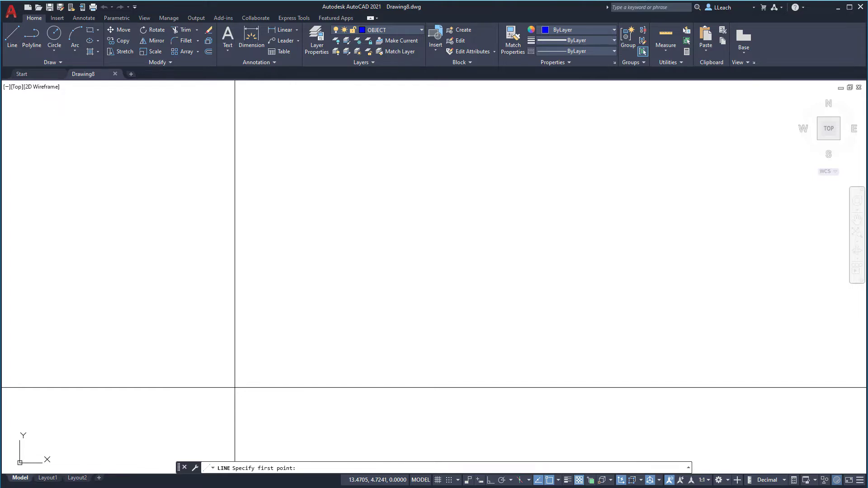
text(0,0)
key(Return)
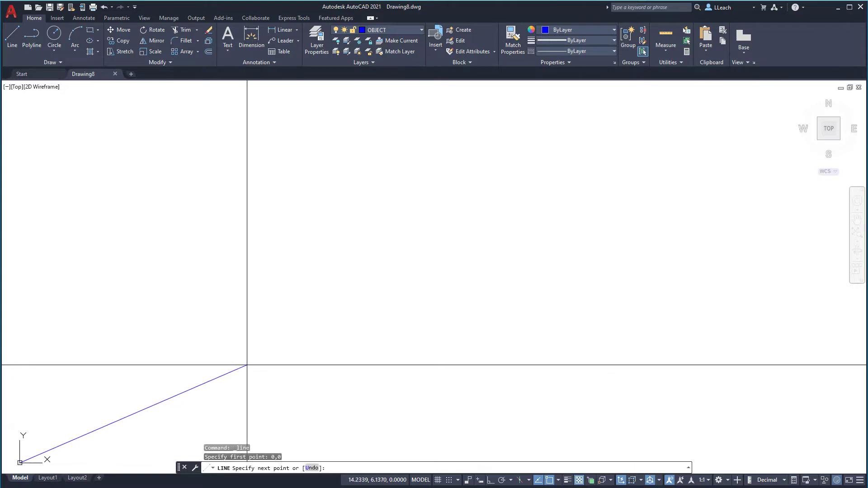
scroll(307, 369, down, 4)
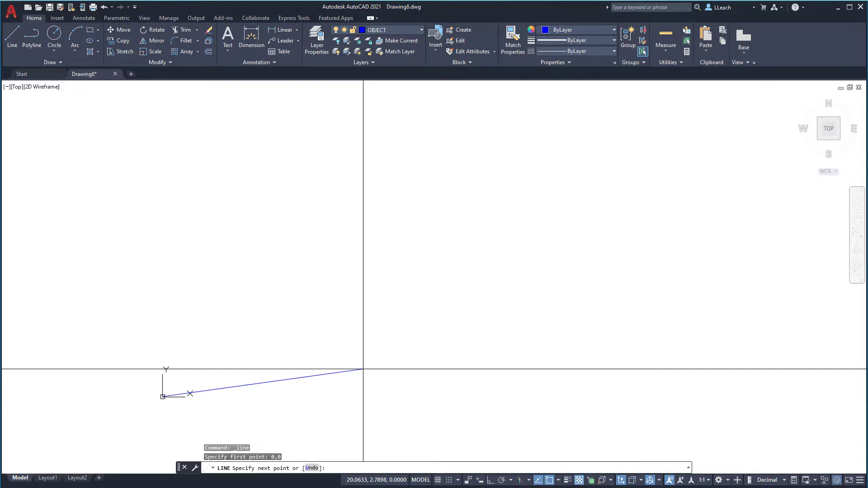
key(F8)
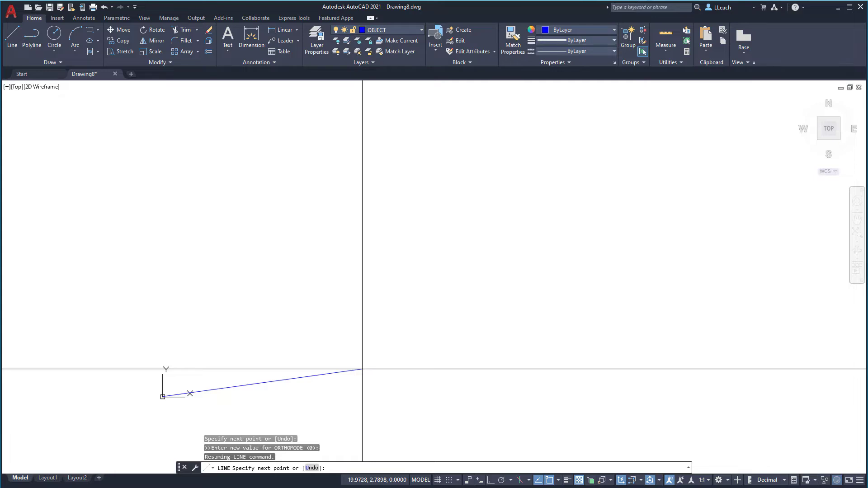
text(4.5,0)
key(Return)
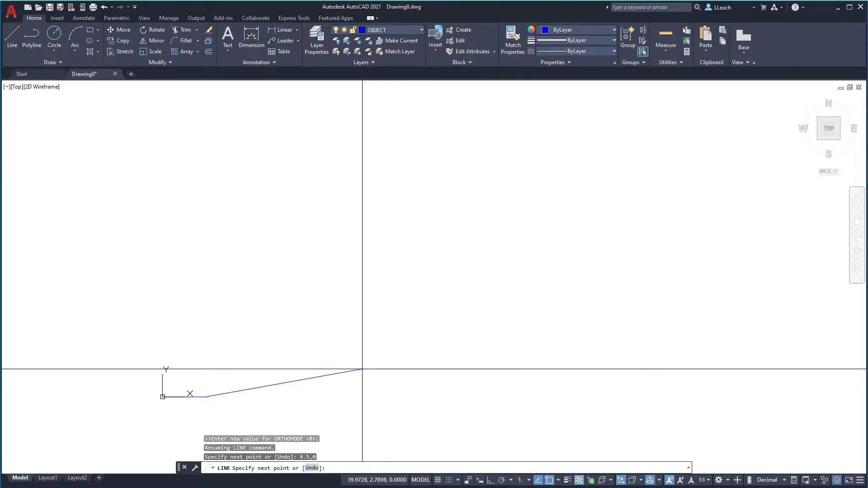
- Continue the outline from the base line's end with a vertical segment to the relative point @0,1
mouse_move(302, 354)
middle_down()
mouse_move(239, 378)
mouse_move(212, 370)
mouse_move(375, 265)
mouse_move(432, 272)
mouse_move(455, 262)
mouse_move(482, 274)
middle_up()
scroll(395, 285, up, 3)
scroll(456, 262, down, 2)
scroll(483, 274, up, 2)
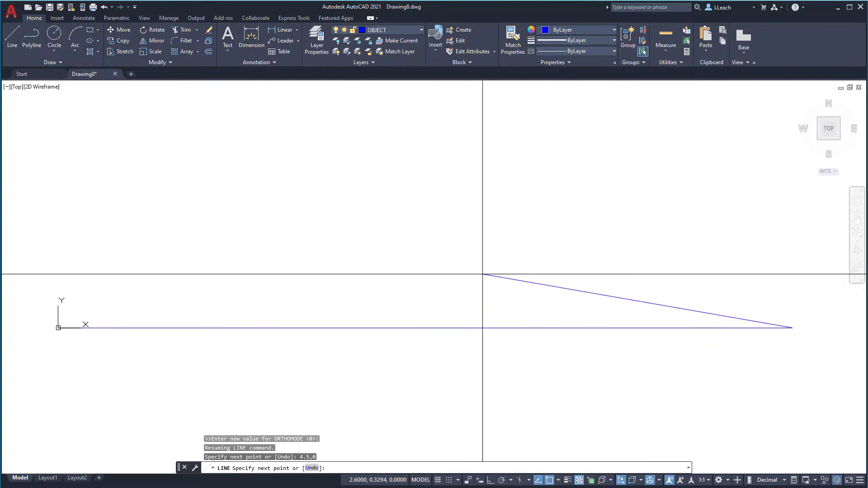
scroll(486, 272, up, 2)
scroll(489, 272, down, 2)
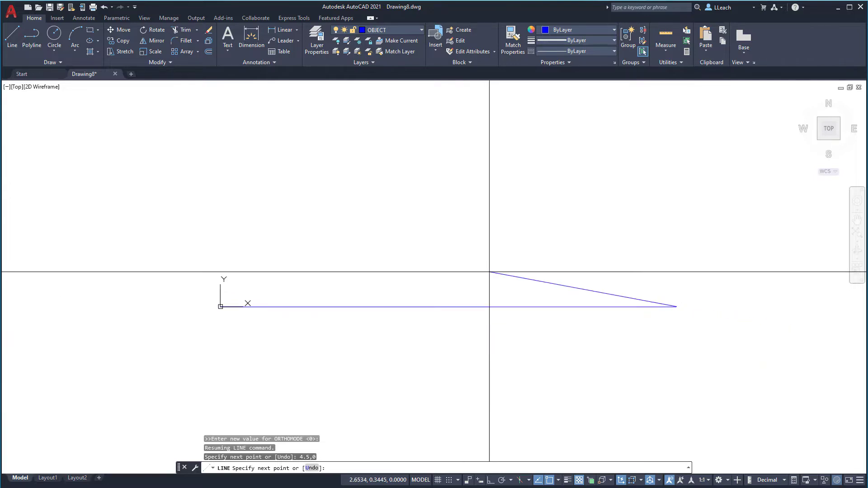
scroll(489, 271, down, 2)
middle_drag(489, 271, 495, 306)
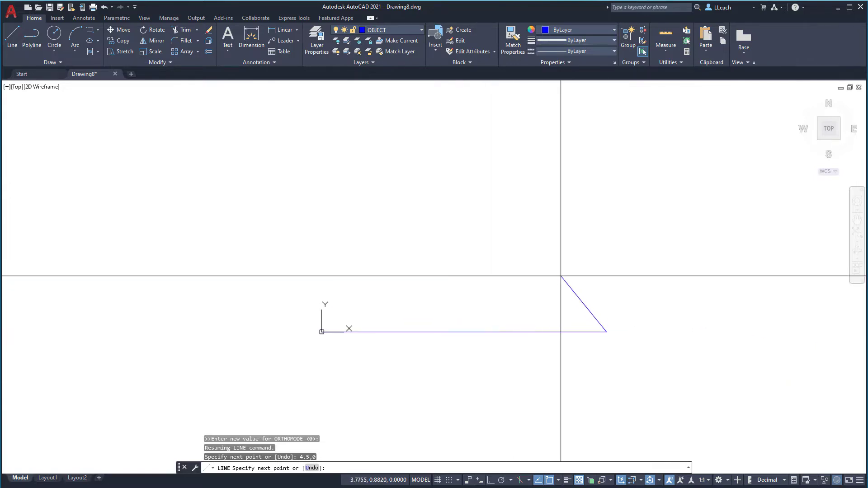
text(@0,1)
key(Return)
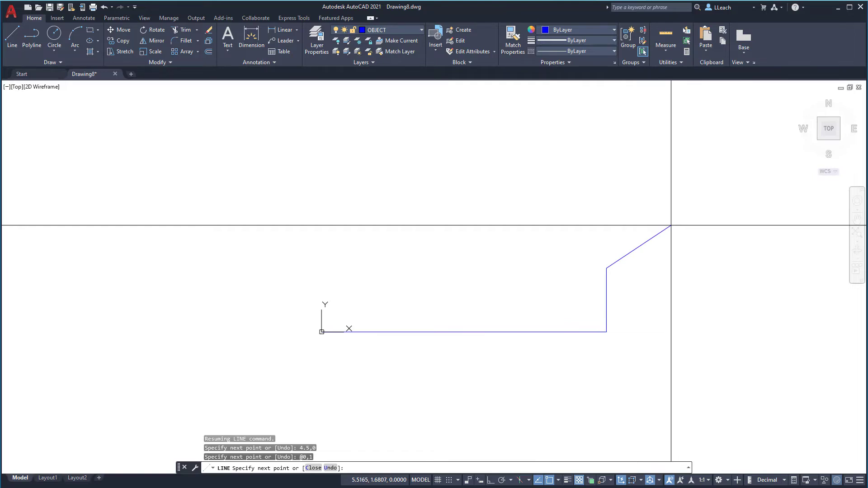
- Add the sloped segment with the polar coordinate @3.5<150 and end the line
key(F8)
text(@)
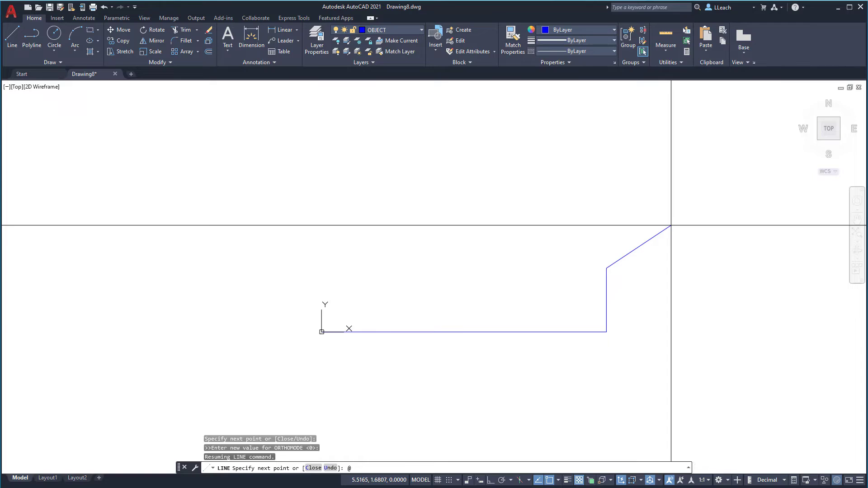
text(3.5<)
text(50)
key(Return)
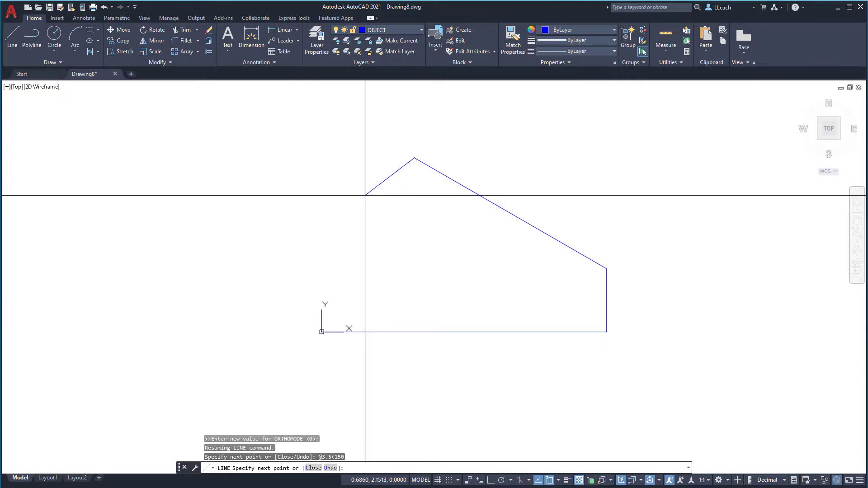
key(Escape)
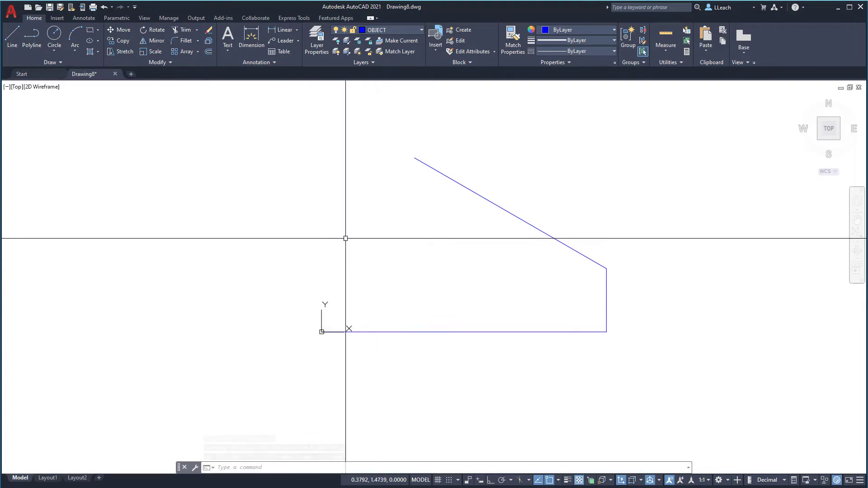
- Close the outline with a line from the origin to @1.5<120 and on to the sloped line's open endpoint
click(13, 40)
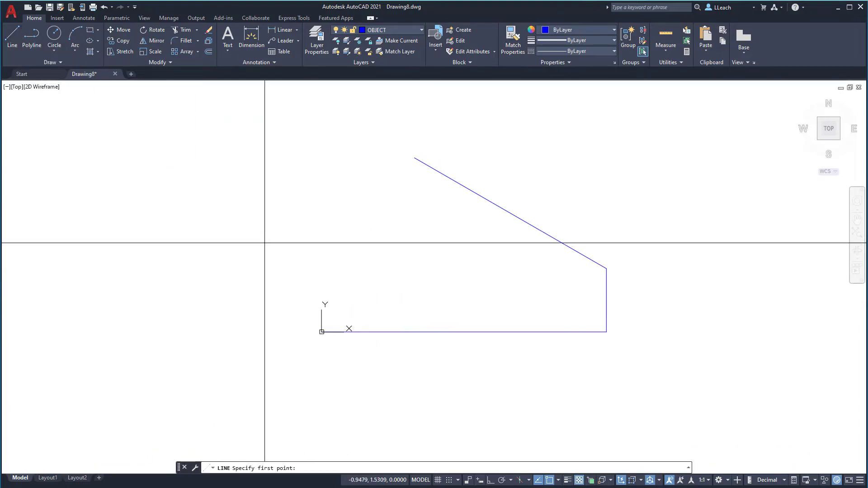
click(321, 332)
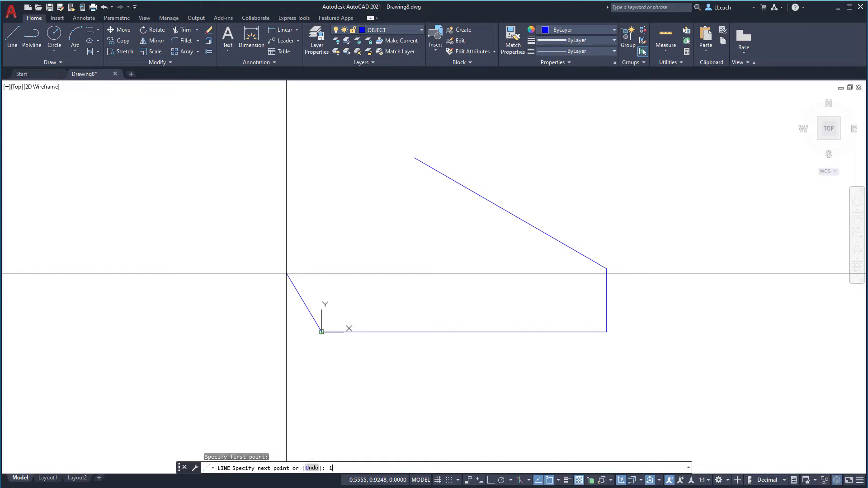
key(BackSpace)
text(@1.5<)
text(120)
key(Return)
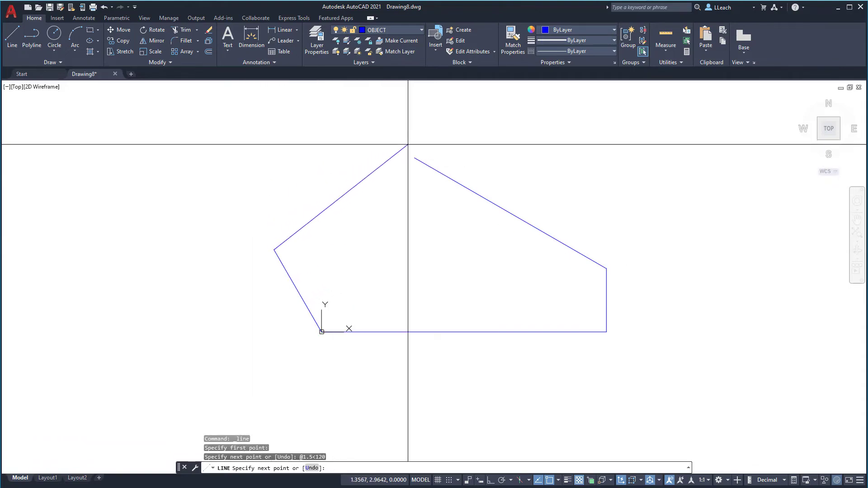
click(415, 158)
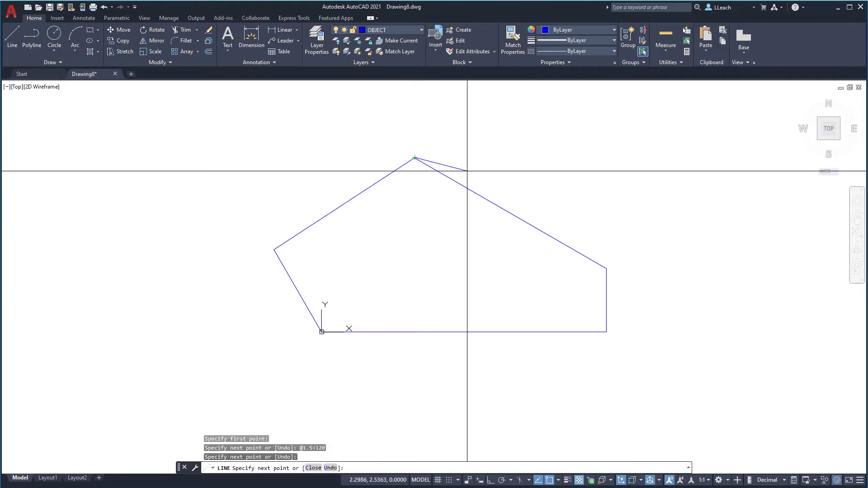
key(Escape)
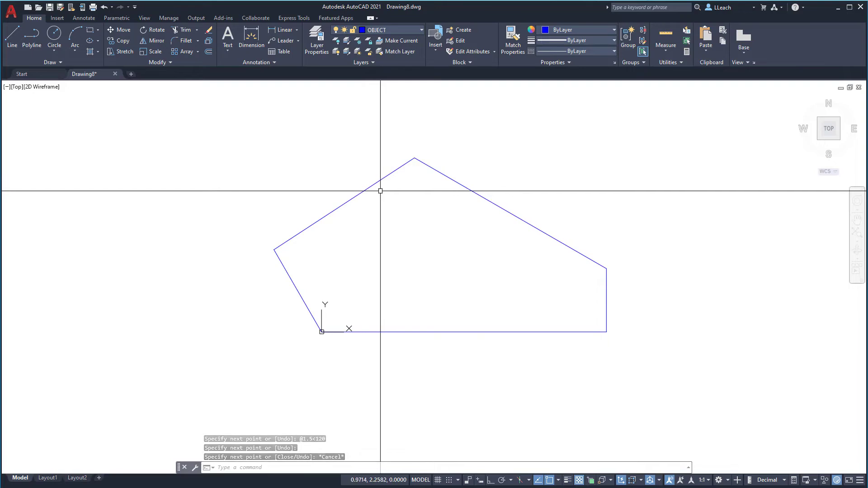
- Draw a circle of diameter .5 centred at 3.5,.5
click(54, 49)
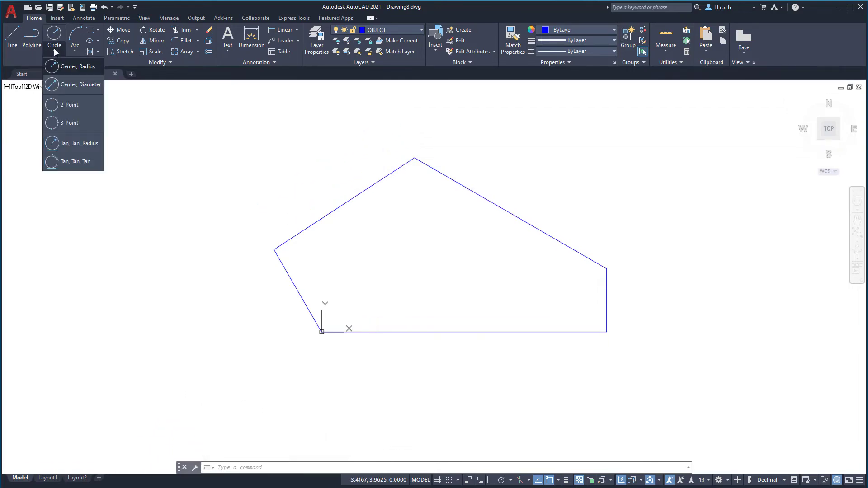
click(91, 84)
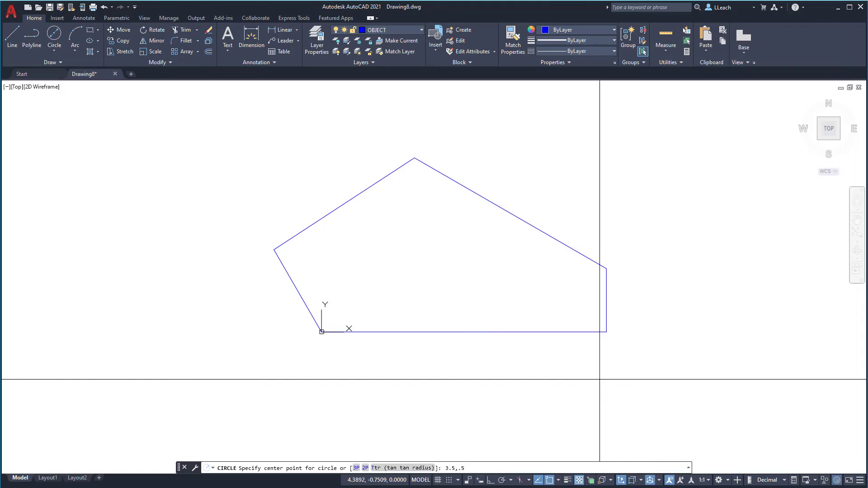
key(Return)
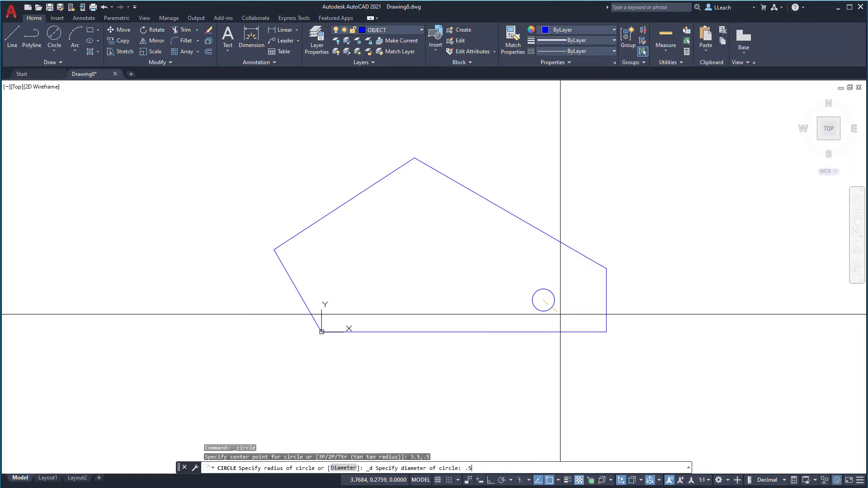
key(Return)
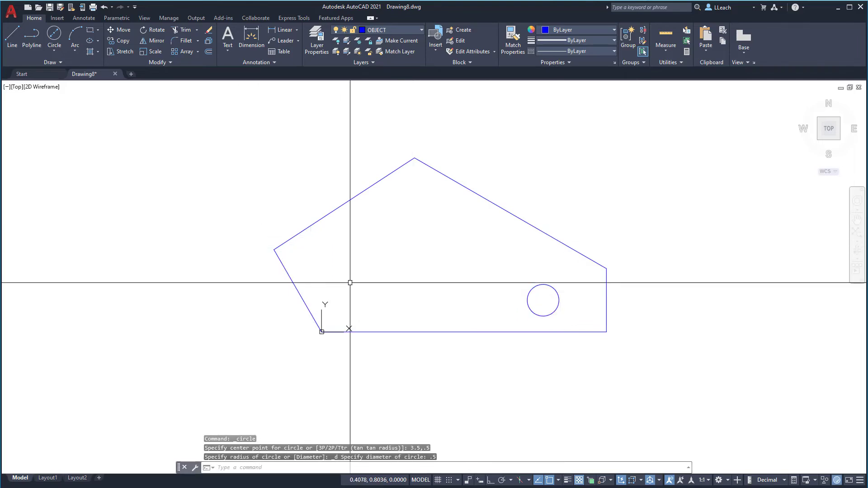
- Draw a circle of diameter 1 centred at 1,1
click(56, 49)
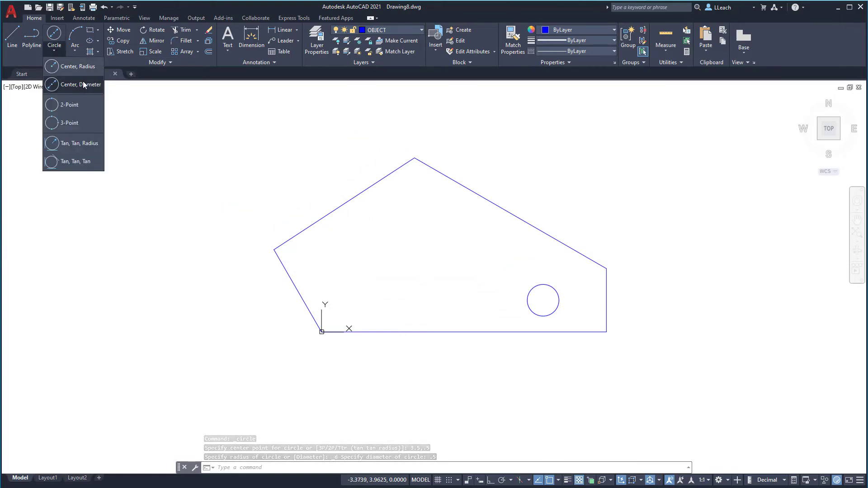
click(82, 80)
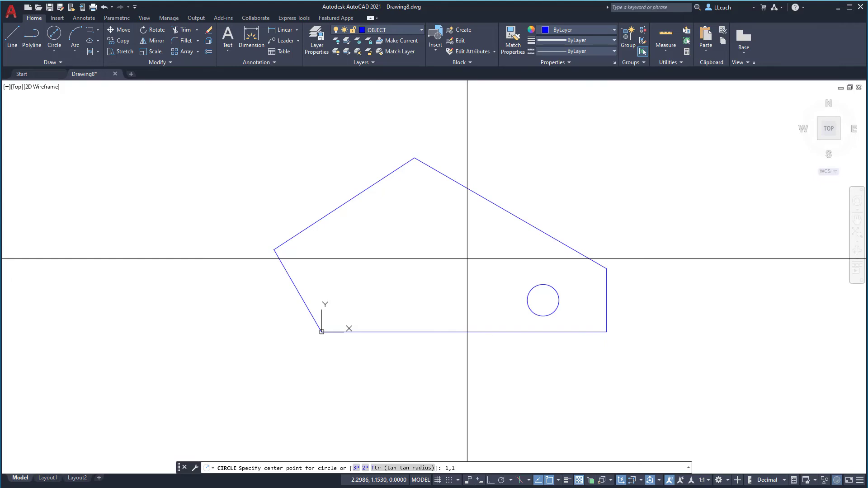
key(Return)
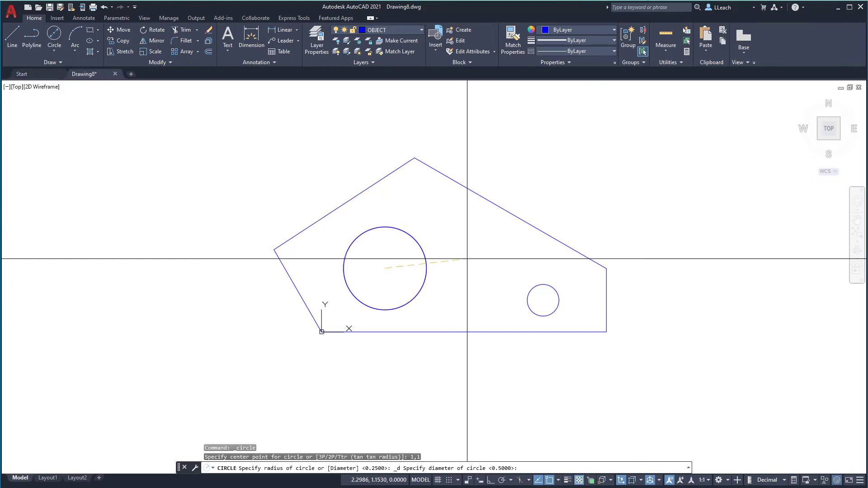
text(1)
key(Return)
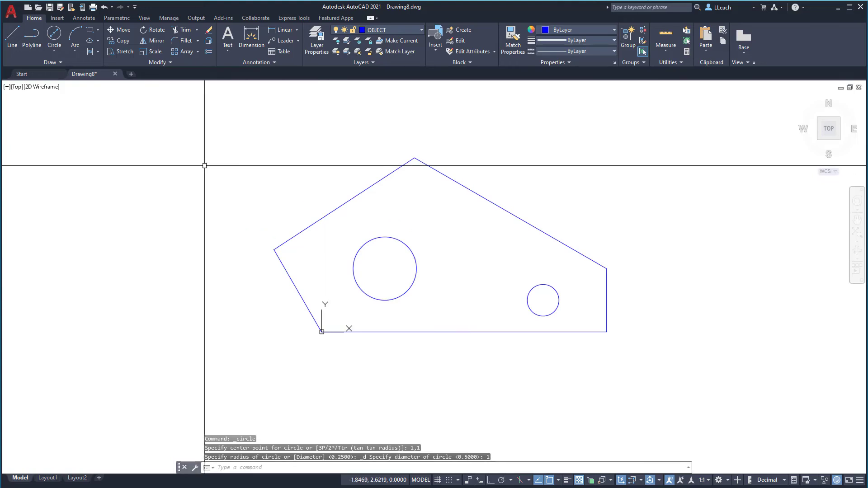
- Add center marks to the large and the small circle
click(86, 18)
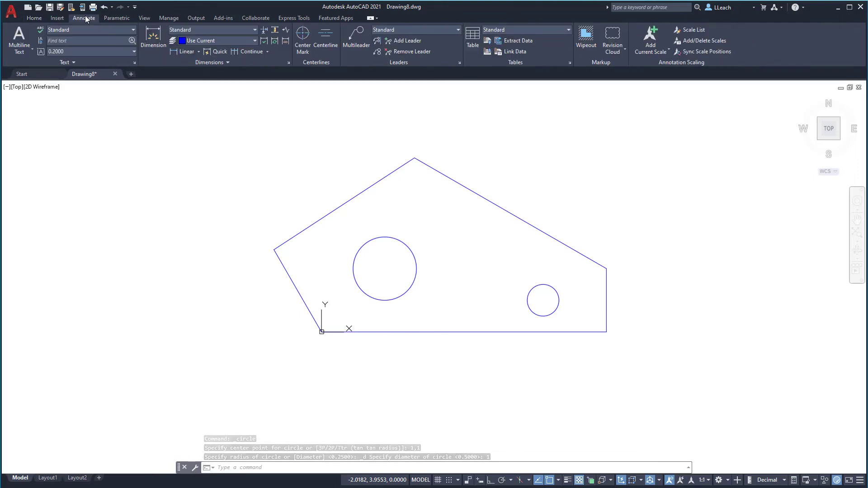
click(303, 45)
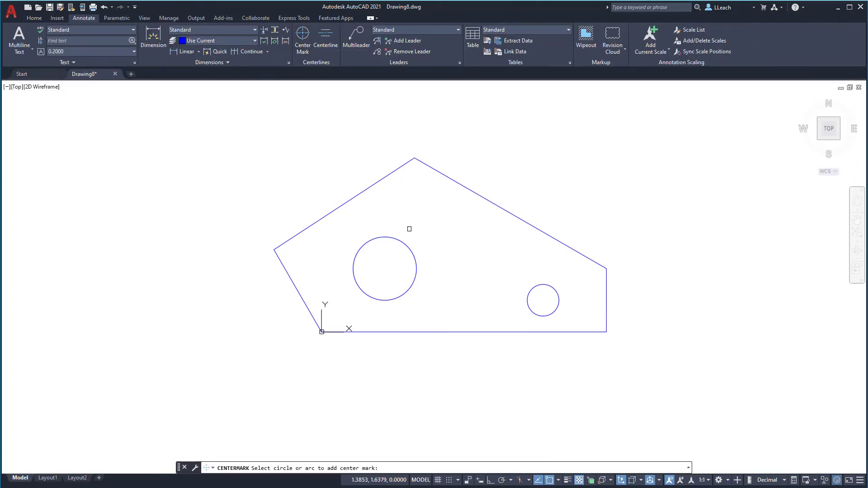
click(398, 240)
click(539, 285)
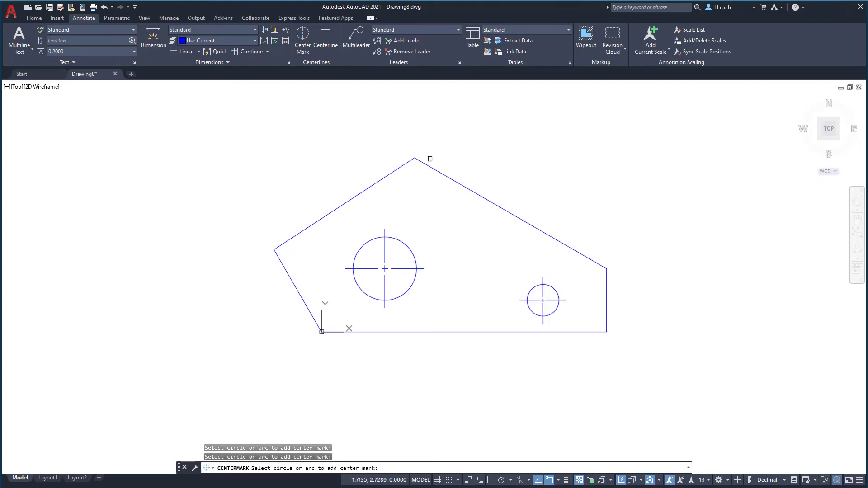
key(Return)
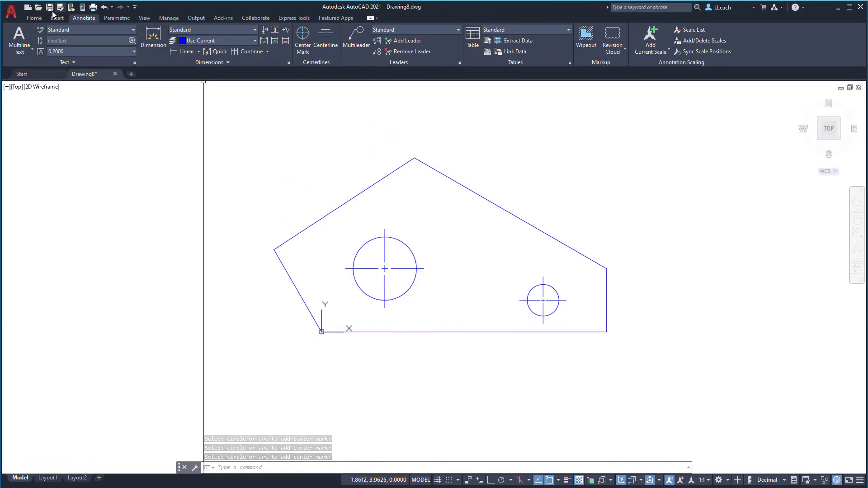
- Start saving the drawing and set the save location to the Documents folder in the user's profile
click(11, 17)
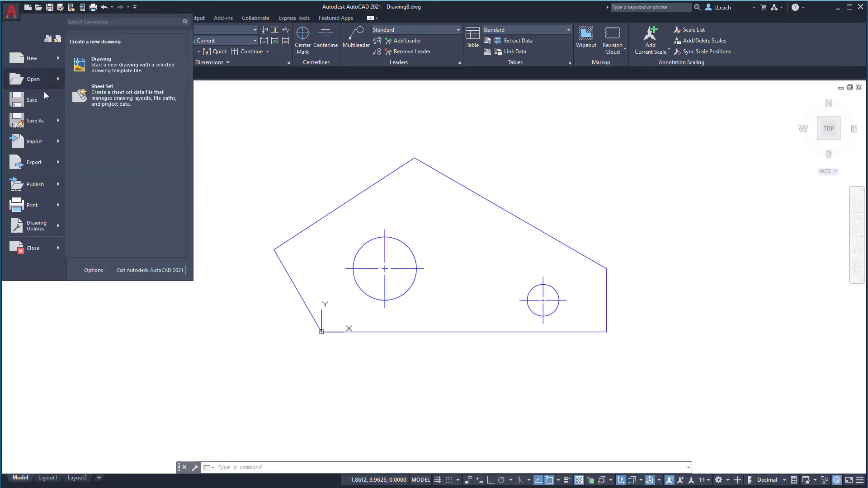
click(34, 101)
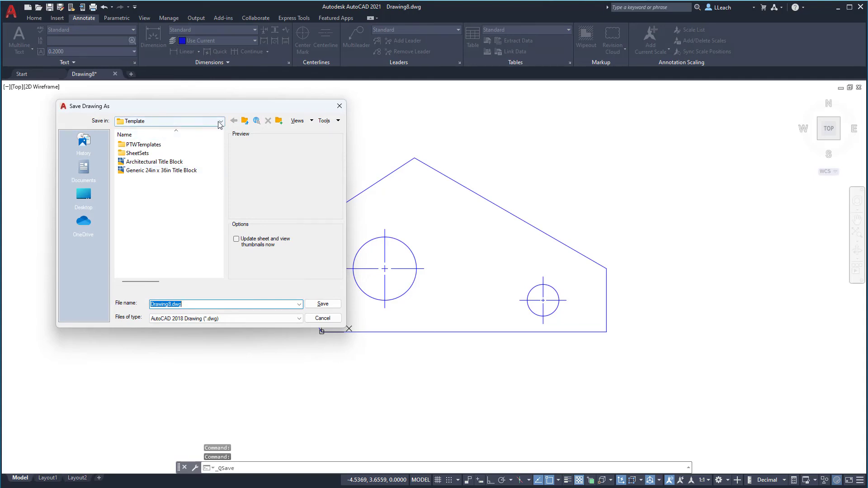
click(245, 120)
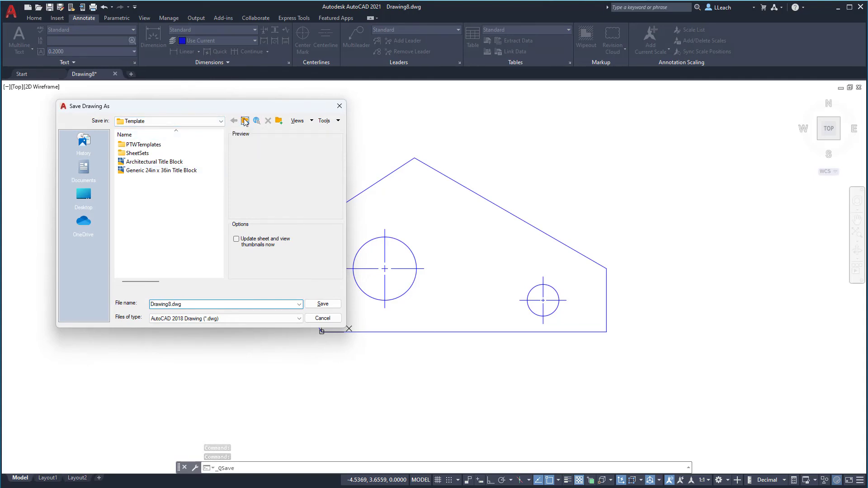
click(244, 121)
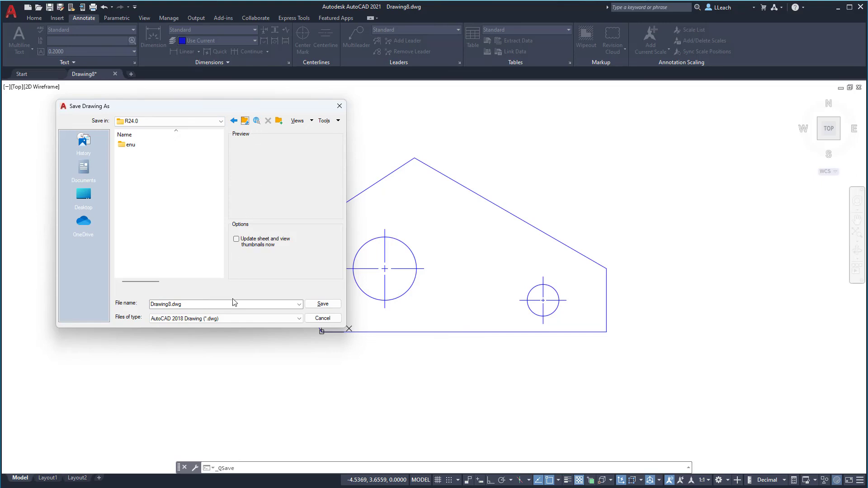
click(244, 121)
click(245, 121)
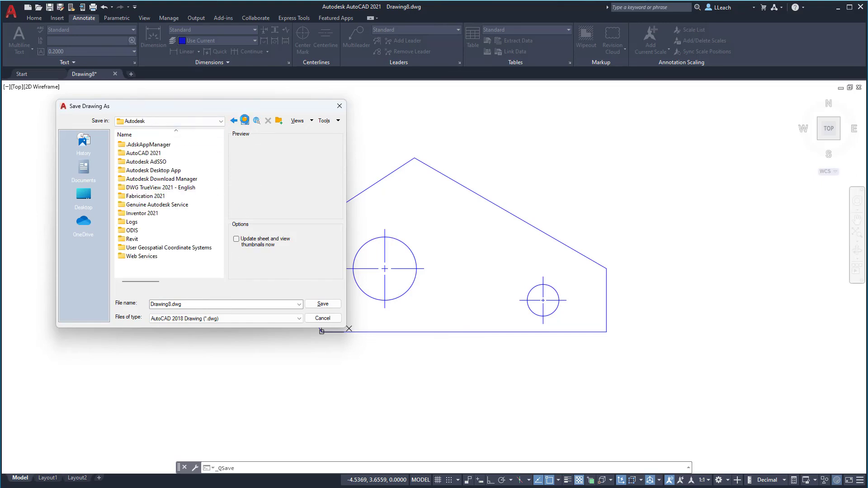
click(172, 121)
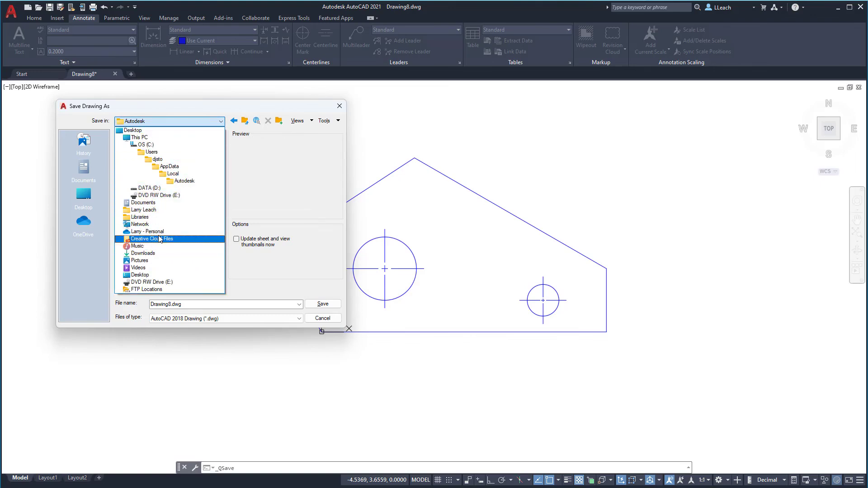
click(161, 154)
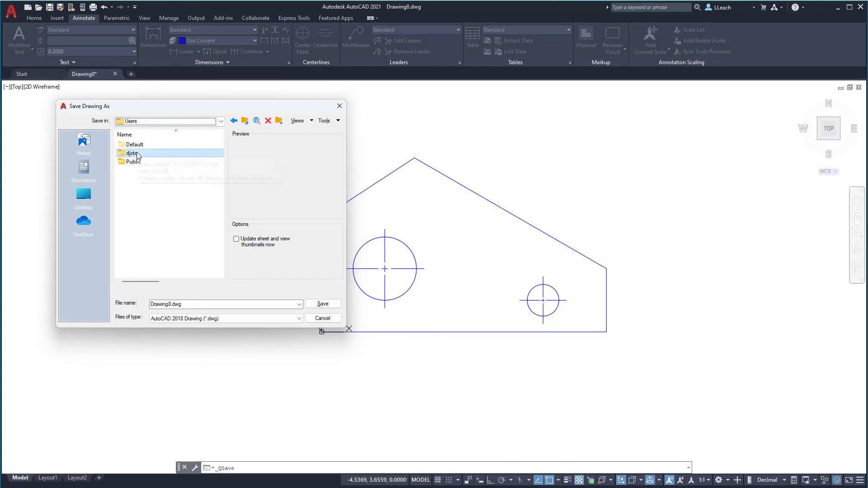
double_click(135, 153)
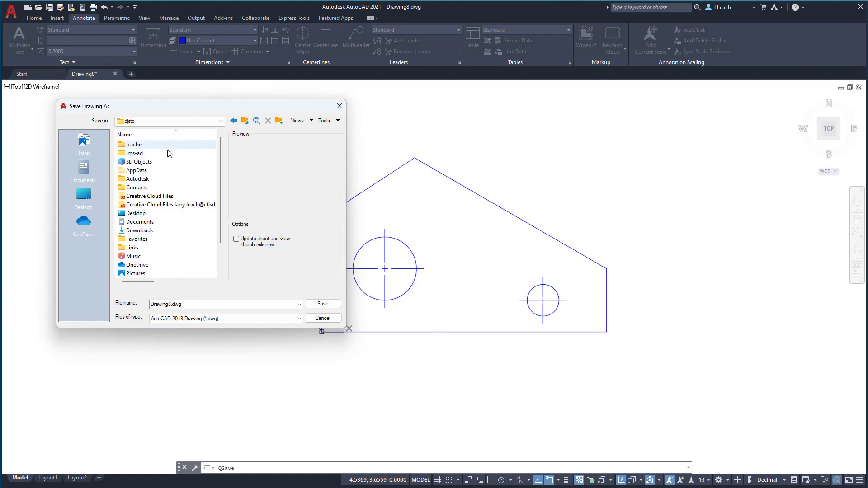
double_click(142, 221)
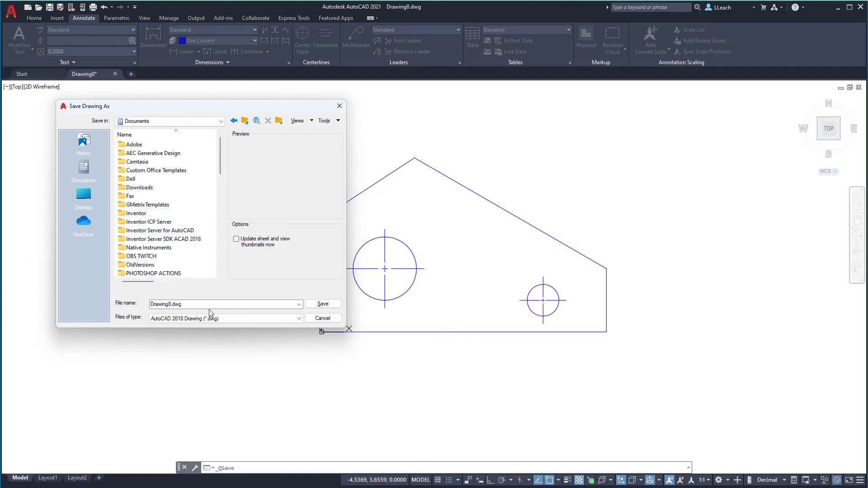
- Name the file SLIDE BLOCK2 and save it as an AutoCAD 2018 drawing
drag(201, 304, 146, 309)
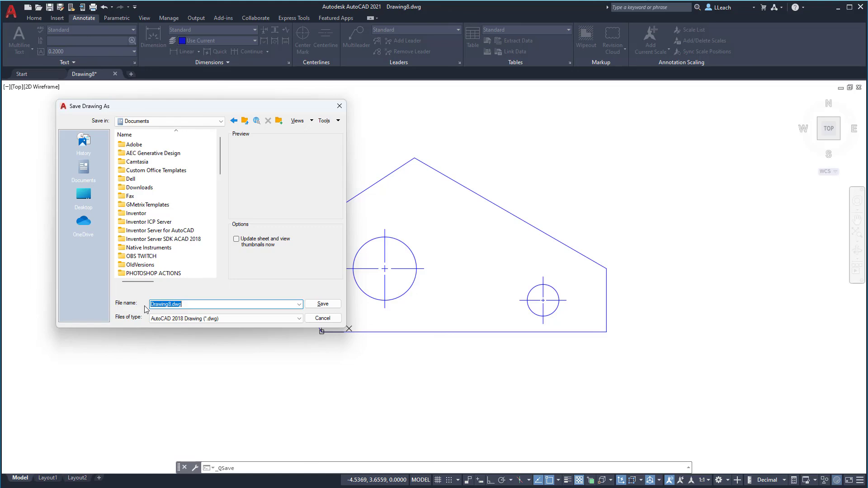
text(SLID)
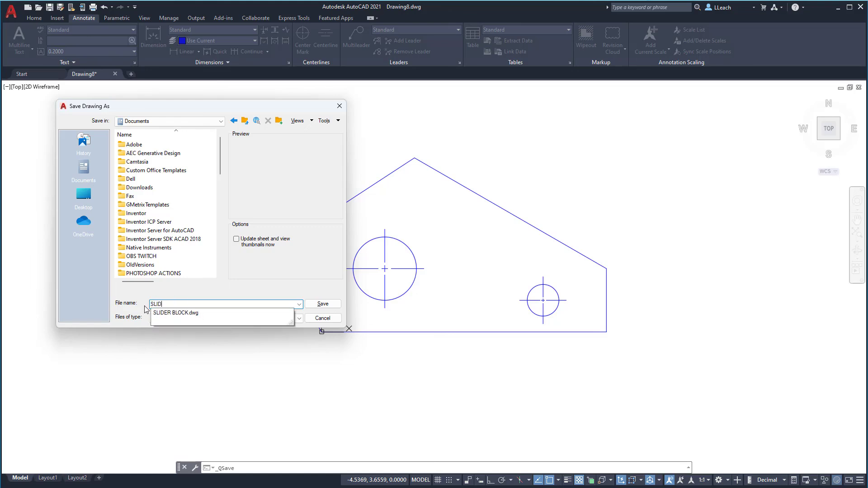
text(E)
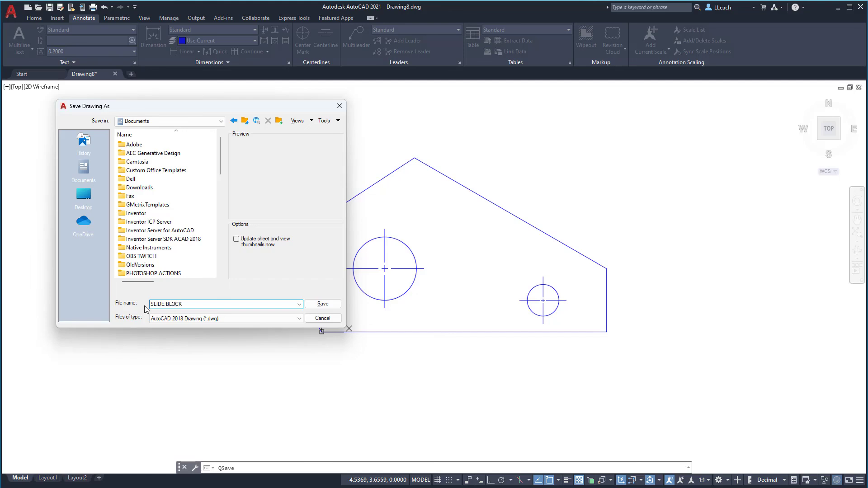
text(BLOCK2)
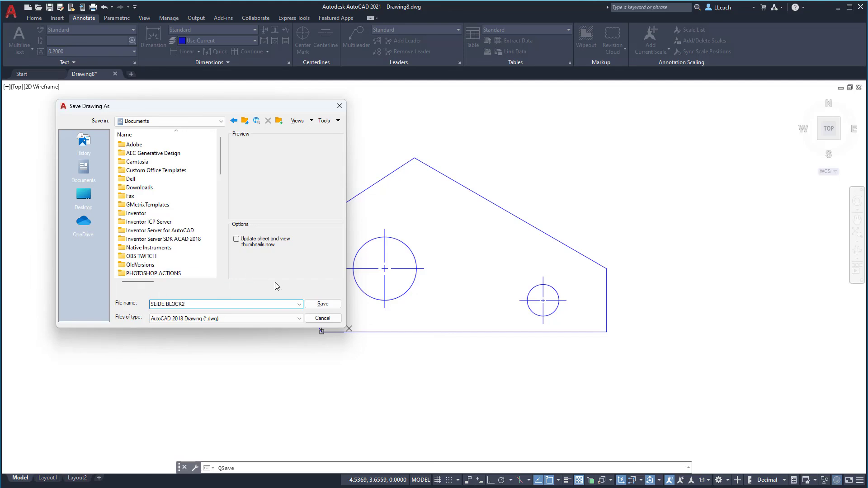
click(319, 305)
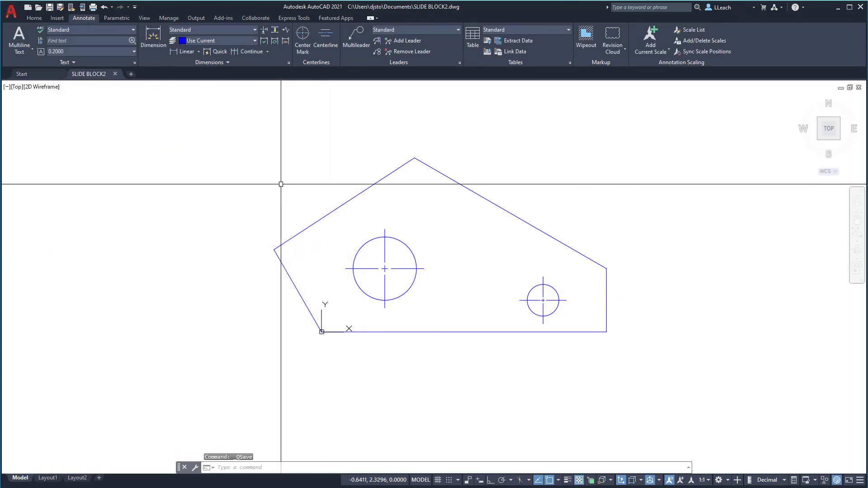